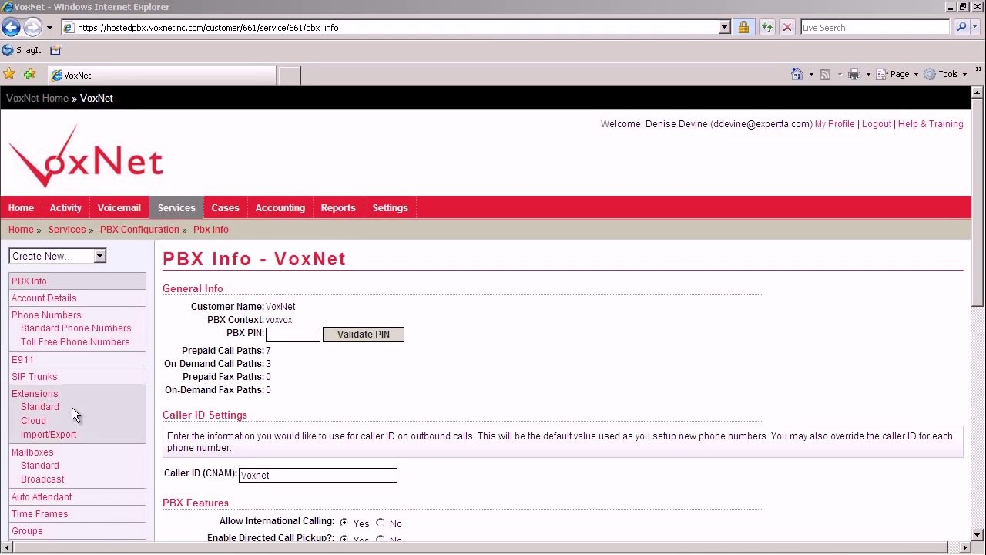
- Open the Mailboxes list from the left sidebar
{"action": "left_click", "coordinate": [48, 455]}
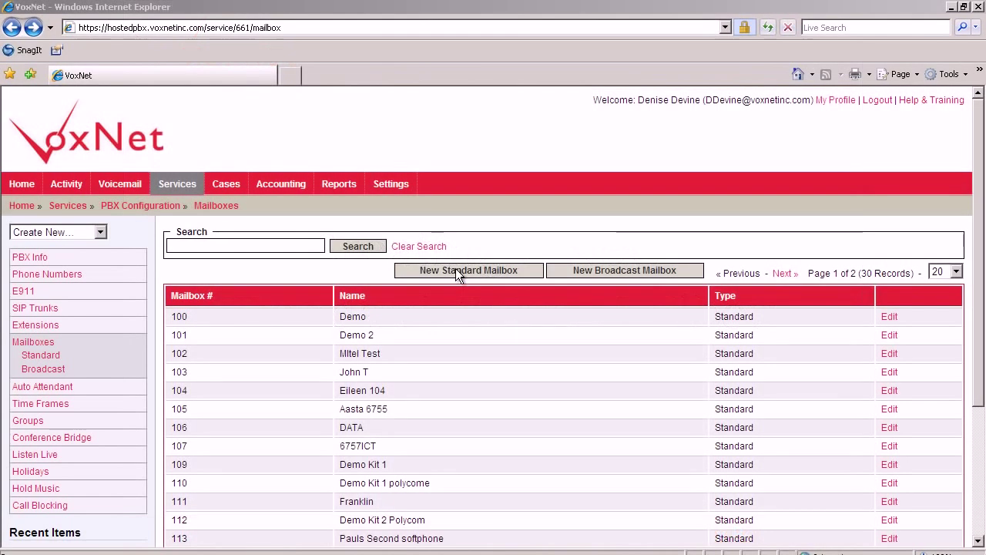
- Start a new standard mailbox numbered 1111 and enter the user's directory name
{"action": "left_click", "coordinate": [457, 271]}
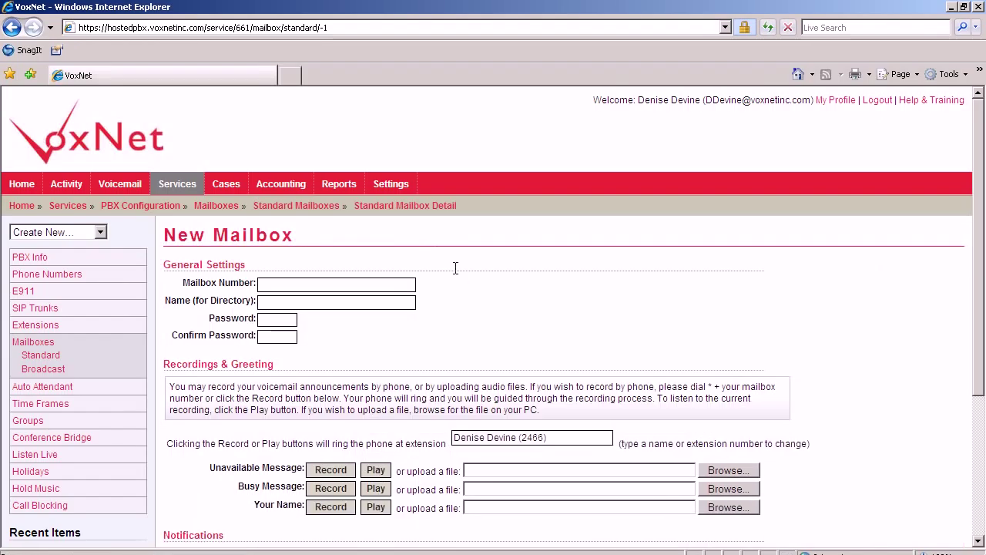
{"action": "left_click", "coordinate": [302, 282]}
{"action": "type", "text": "1111"}
{"action": "left_click", "coordinate": [300, 304]}
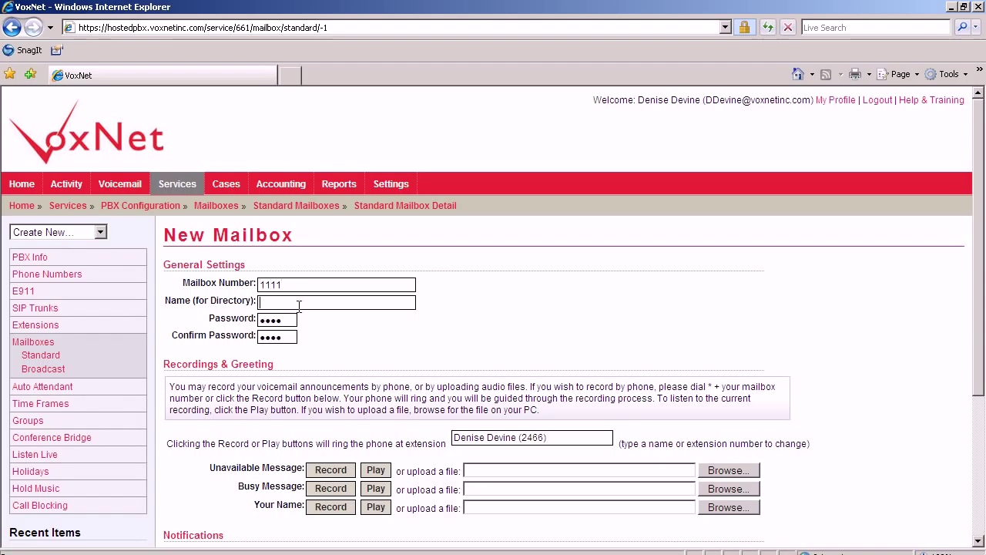
{"action": "type", "text": "Joe Smith"}
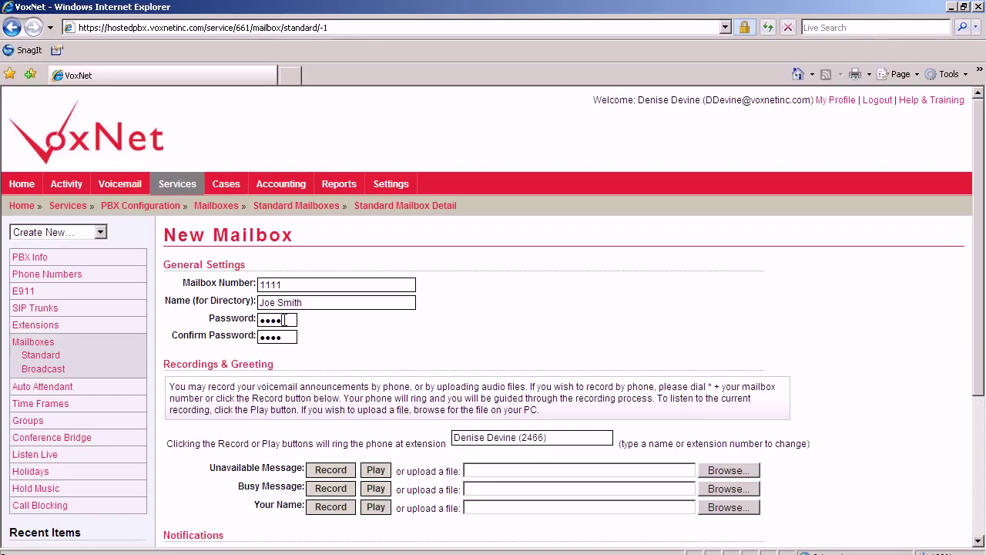
- Replace the password and its confirmation with the new mailbox password, then save
{"action": "left_click_drag", "start_coordinate": [284, 320], "coordinate": [258, 324]}
{"action": "key", "text": "BackSpace"}
{"action": "type", "text": "1111"}
{"action": "left_click_drag", "start_coordinate": [287, 337], "coordinate": [241, 348]}
{"action": "type", "text": "1111"}
{"action": "left_click_drag", "start_coordinate": [982, 282], "coordinate": [982, 416]}
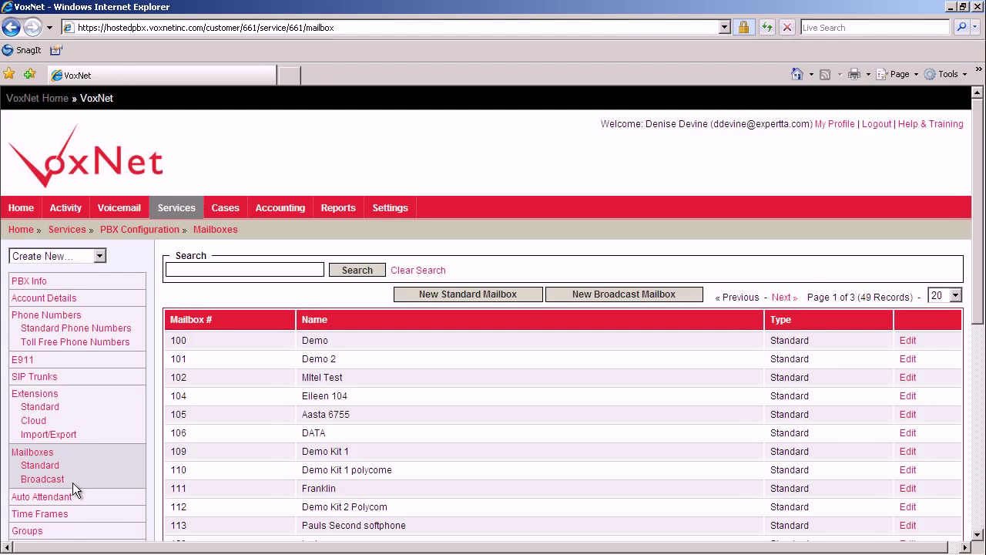
- Create a broadcast mailbox 800 named 'IT dept' with the password entered twice
{"action": "left_click", "coordinate": [568, 300]}
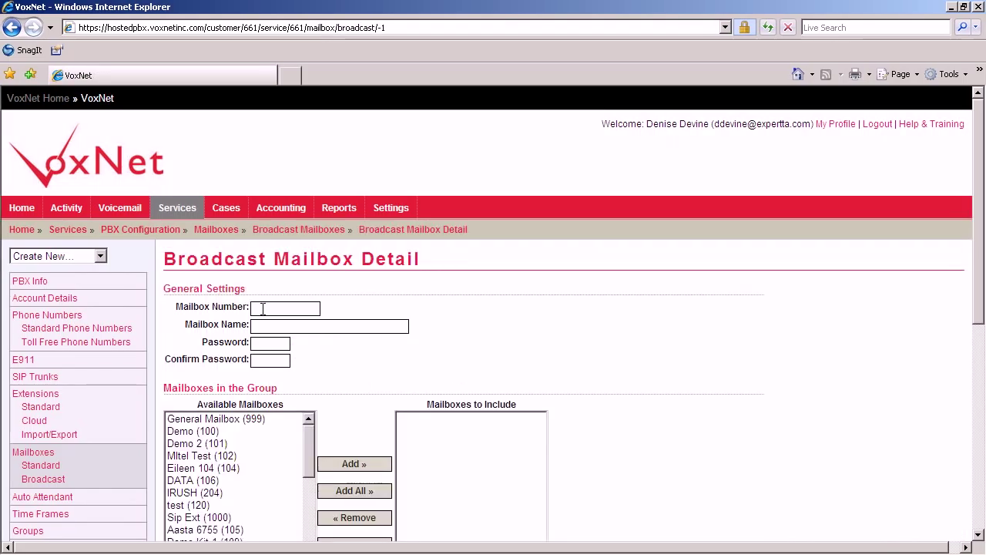
{"action": "left_click", "coordinate": [263, 308]}
{"action": "type", "text": "800"}
{"action": "left_click", "coordinate": [262, 325]}
{"action": "type", "text": "1"}
{"action": "type", "text": "T dept"}
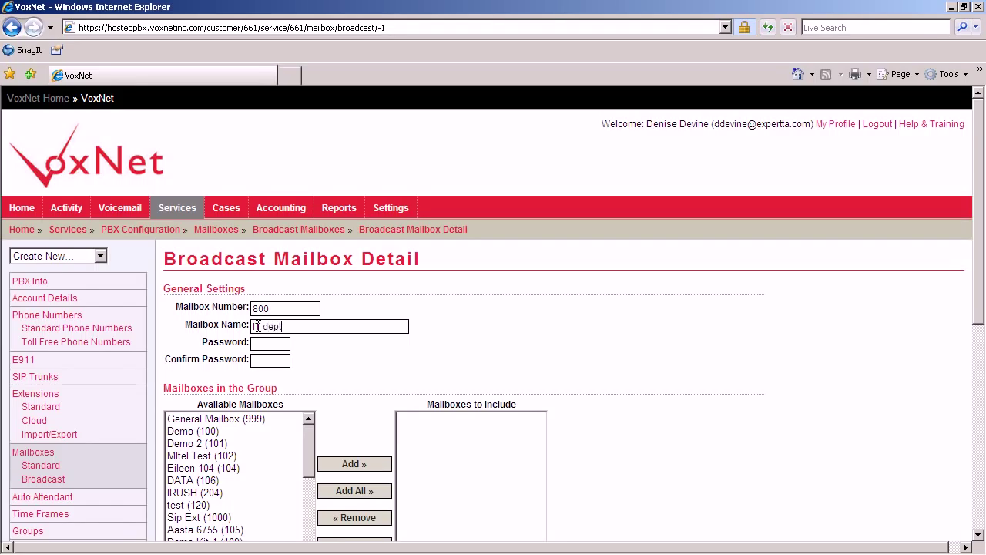
{"action": "left_click", "coordinate": [256, 343]}
{"action": "type", "text": "123"}
{"action": "left_click", "coordinate": [254, 360]}
{"action": "type", "text": "123"}
- Add mailboxes 104, 111 and 130 as members and save the broadcast mailbox
{"action": "left_click", "coordinate": [978, 534]}
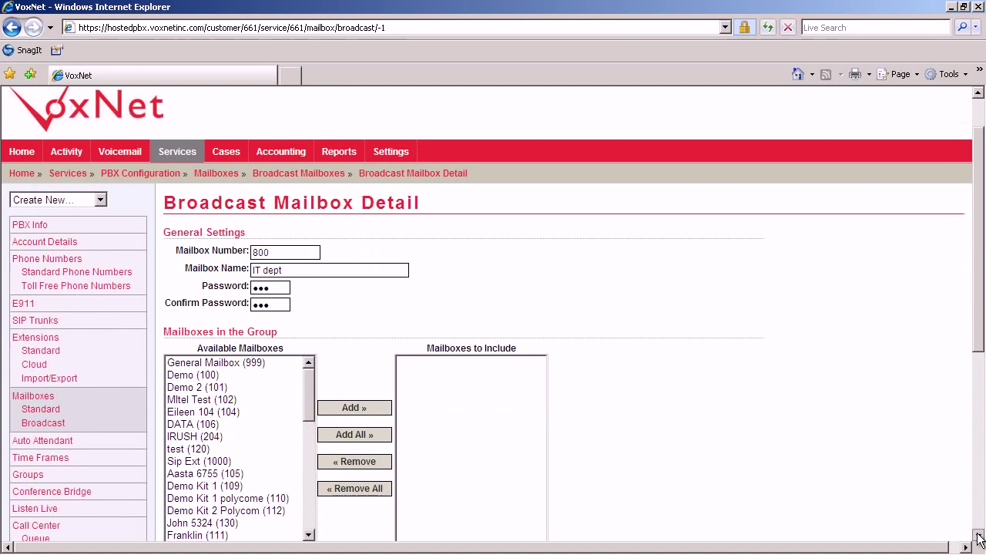
{"action": "left_click", "coordinate": [212, 412]}
{"action": "left_click", "coordinate": [343, 411]}
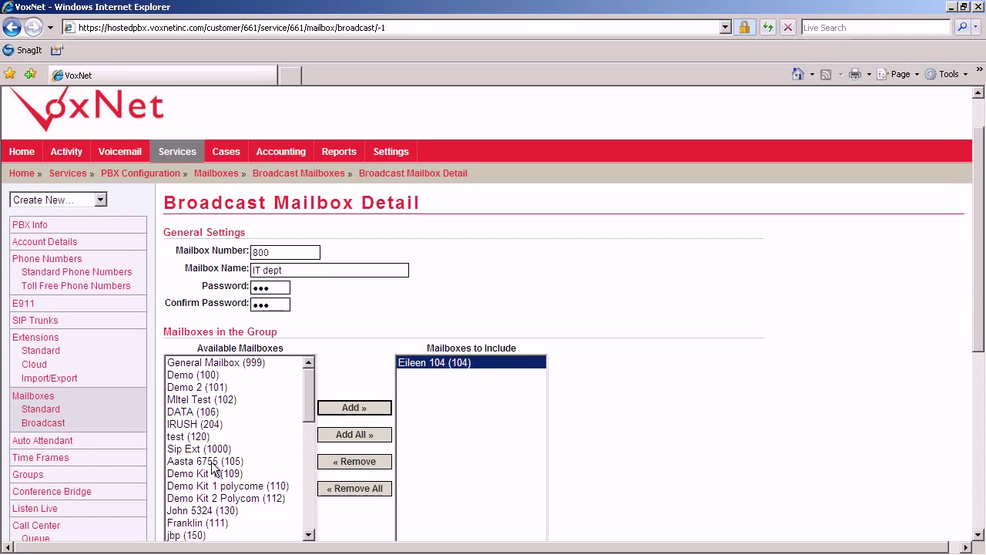
{"action": "left_click", "coordinate": [200, 525]}
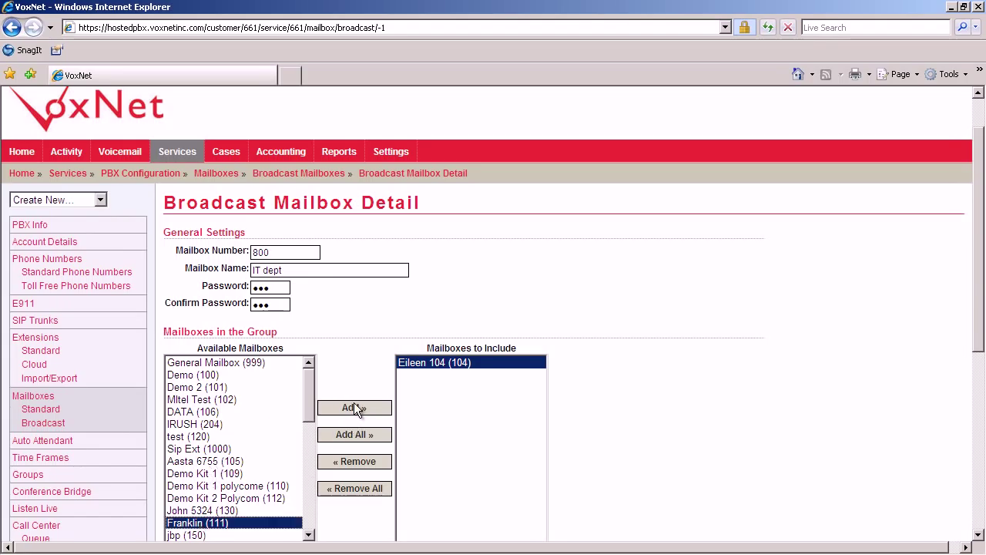
{"action": "left_click", "coordinate": [354, 405]}
{"action": "left_click", "coordinate": [224, 513]}
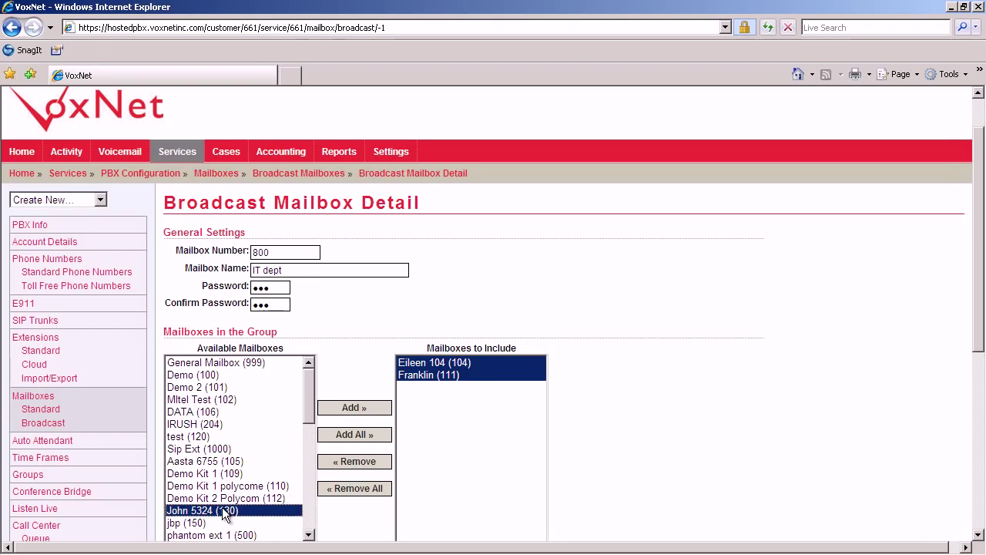
{"action": "left_click", "coordinate": [352, 406]}
{"action": "left_click", "coordinate": [981, 534]}
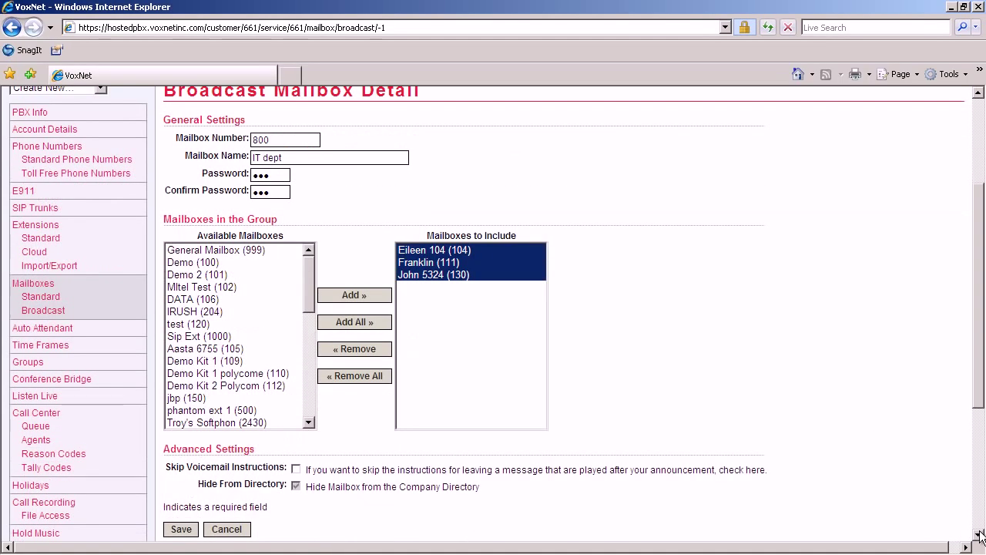
{"action": "left_click", "coordinate": [181, 531]}
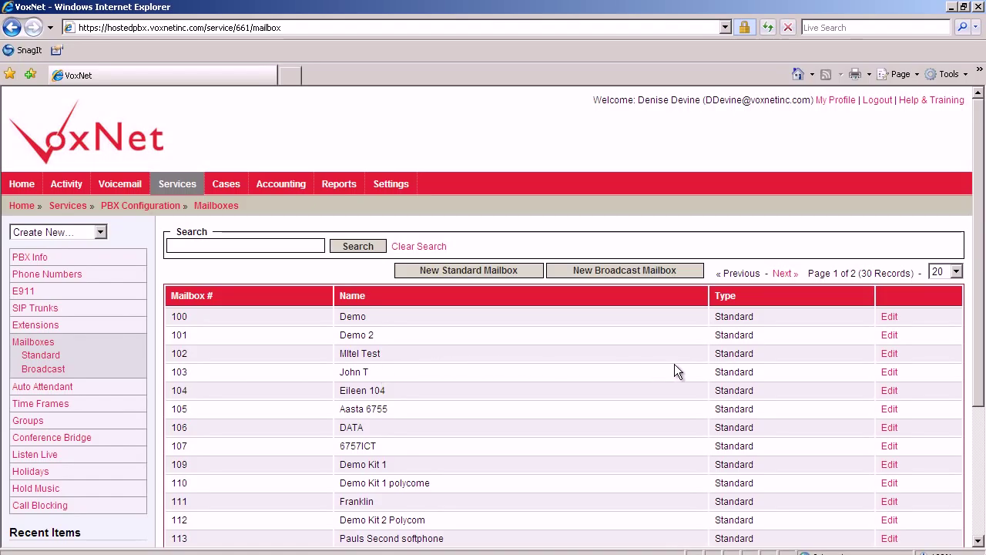
- Edit mailbox 102 from the mailbox list
{"action": "left_click", "coordinate": [886, 354]}
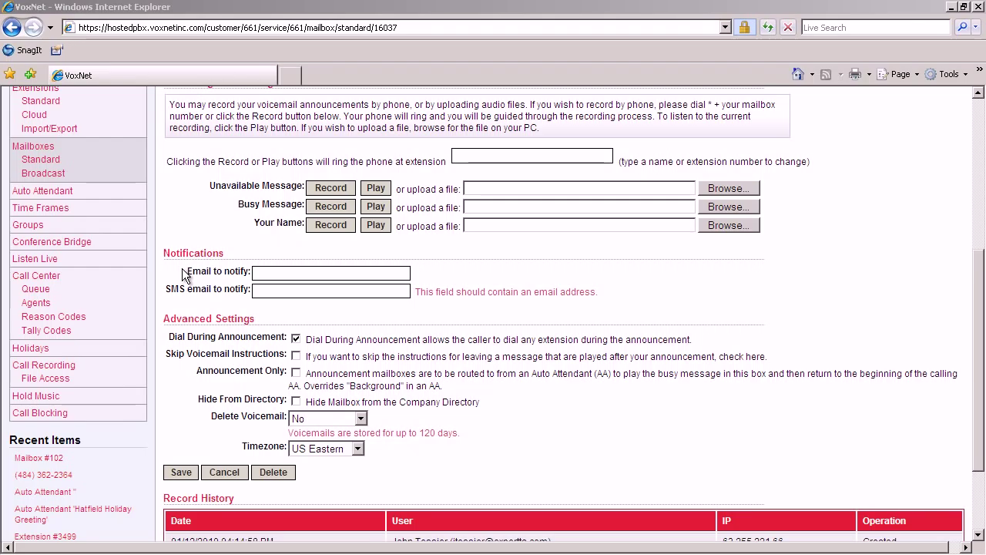
- Enter the notification e-mail address in mailbox 102's Email to notify field
{"action": "mouse_move", "coordinate": [226, 273]}
{"action": "left_click", "coordinate": [266, 272]}
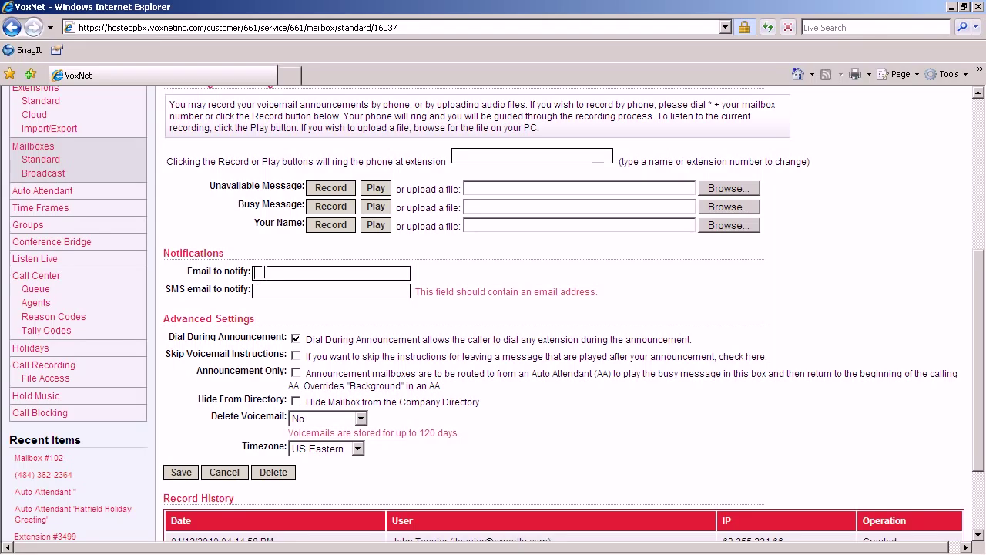
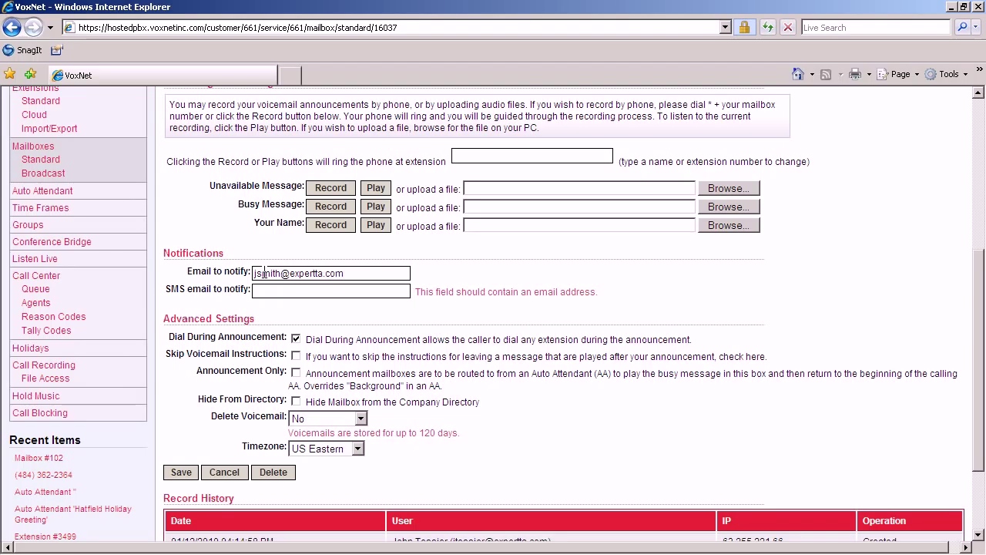